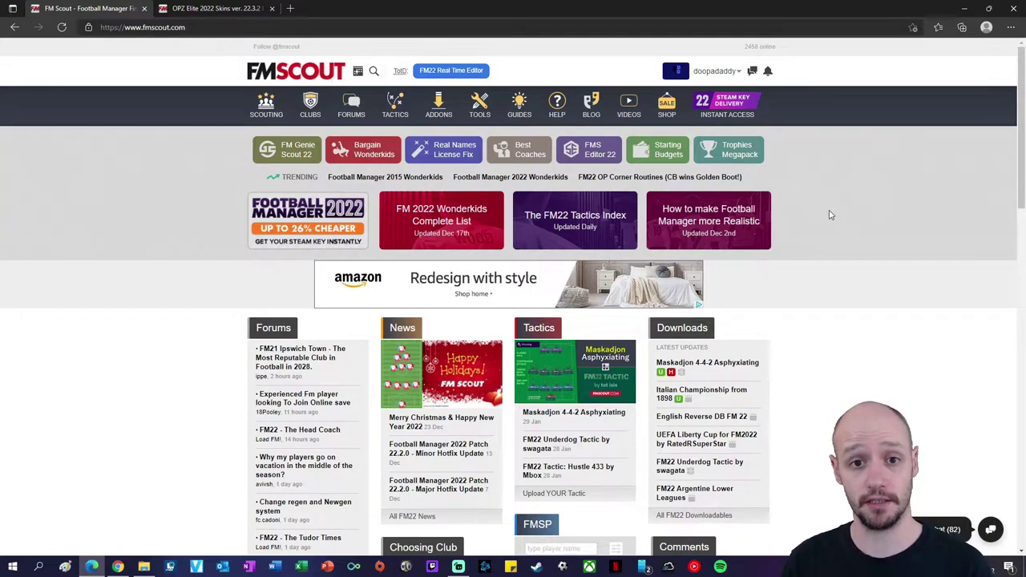
# Step: Open the Football Manager 2022 skins section among the add-ons and sort its entries by downloads
pyautogui.moveTo(451, 114)
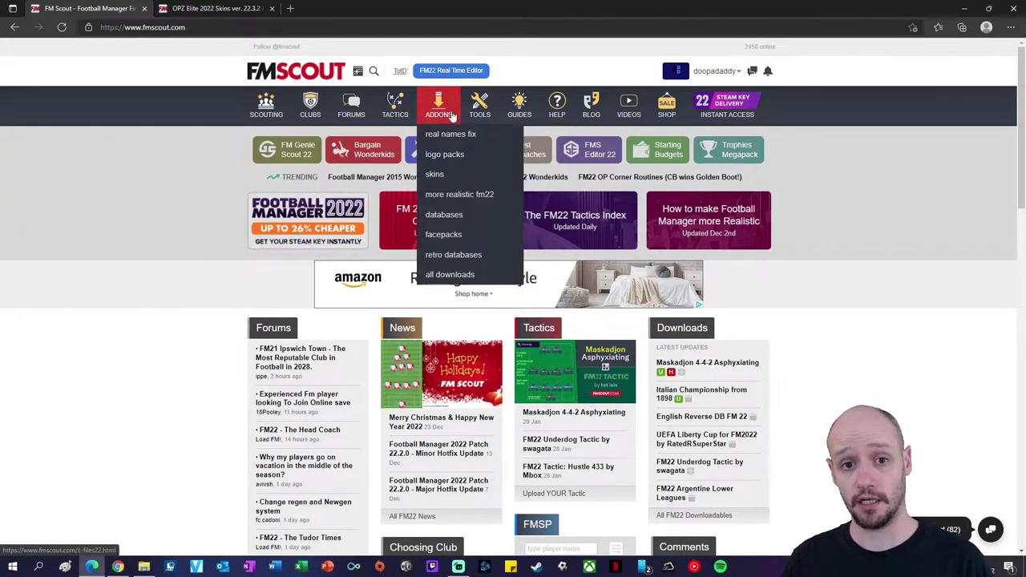
pyautogui.click(454, 183)
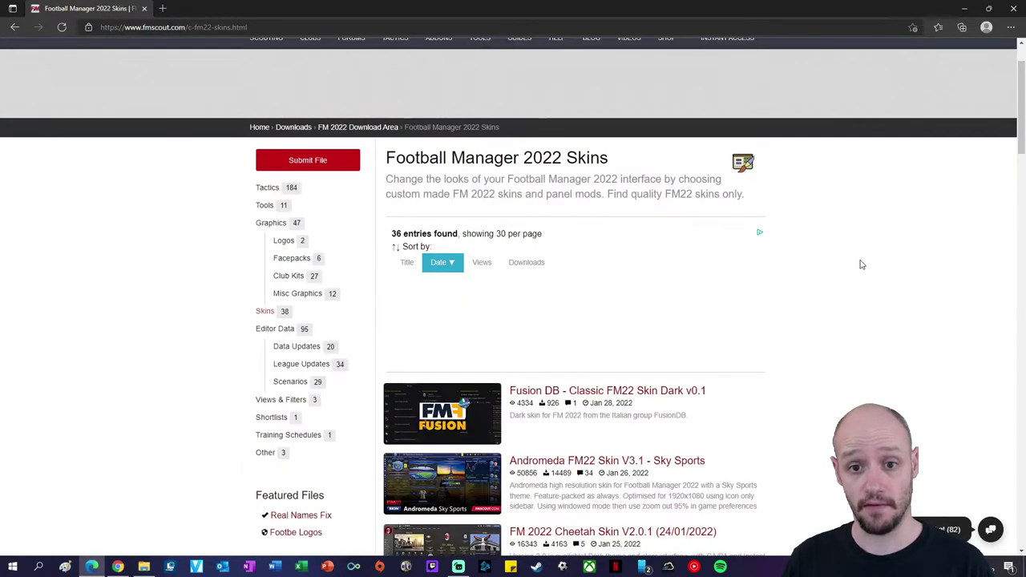
pyautogui.scroll(-1, 862, 265)
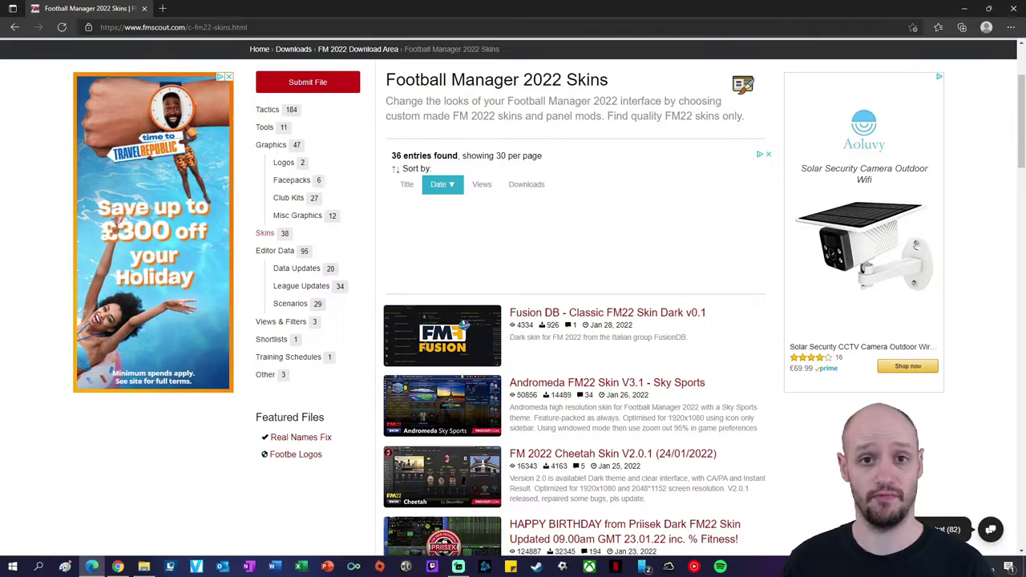
pyautogui.click(526, 184)
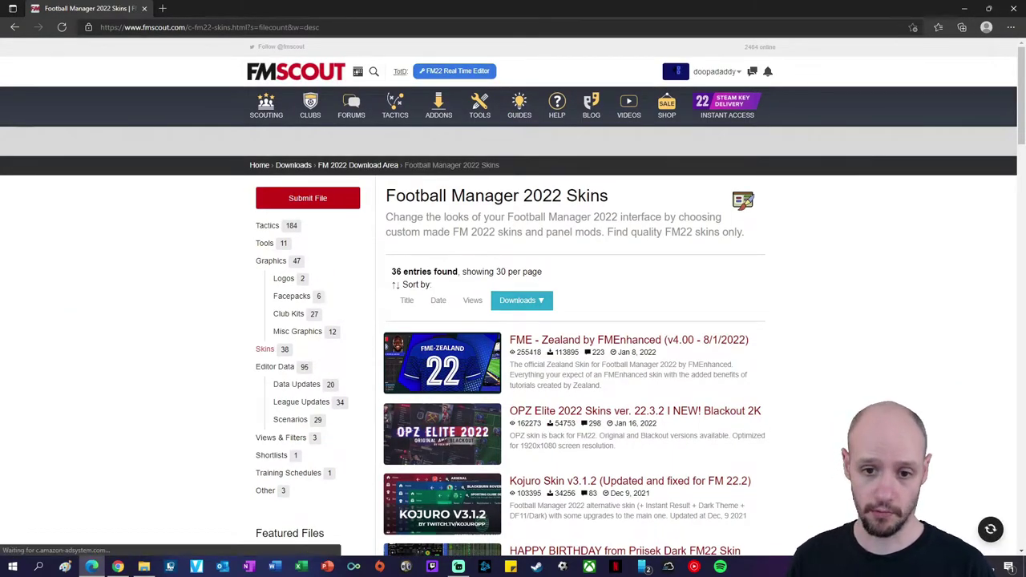
# Step: Browse the most downloaded skins and open the page of OPZ Elite 2022 Skins ver. 22.3.2
pyautogui.scroll(-1, 574, 337)
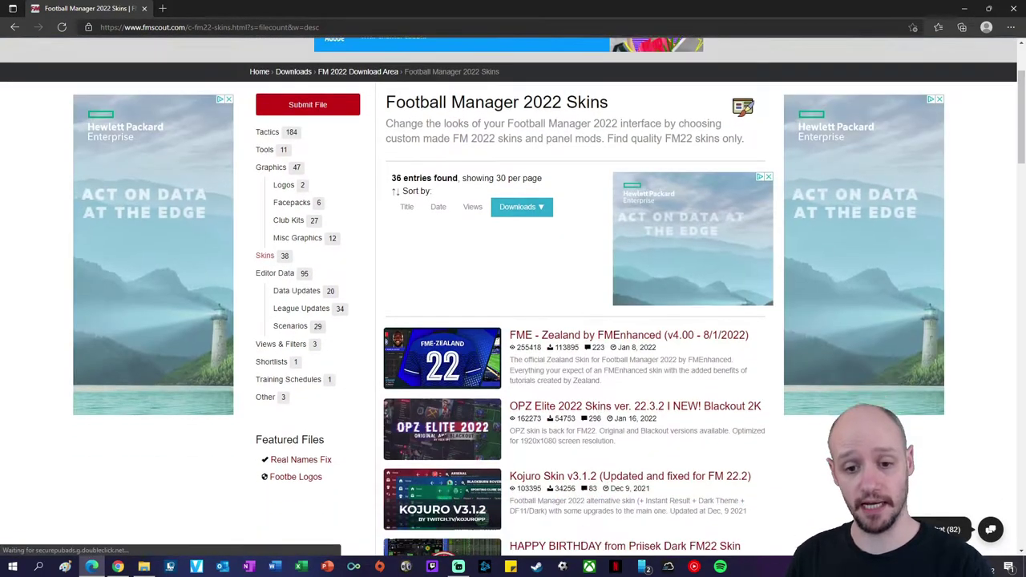
pyautogui.scroll(-2, 574, 337)
pyautogui.scroll(-2, 574, 321)
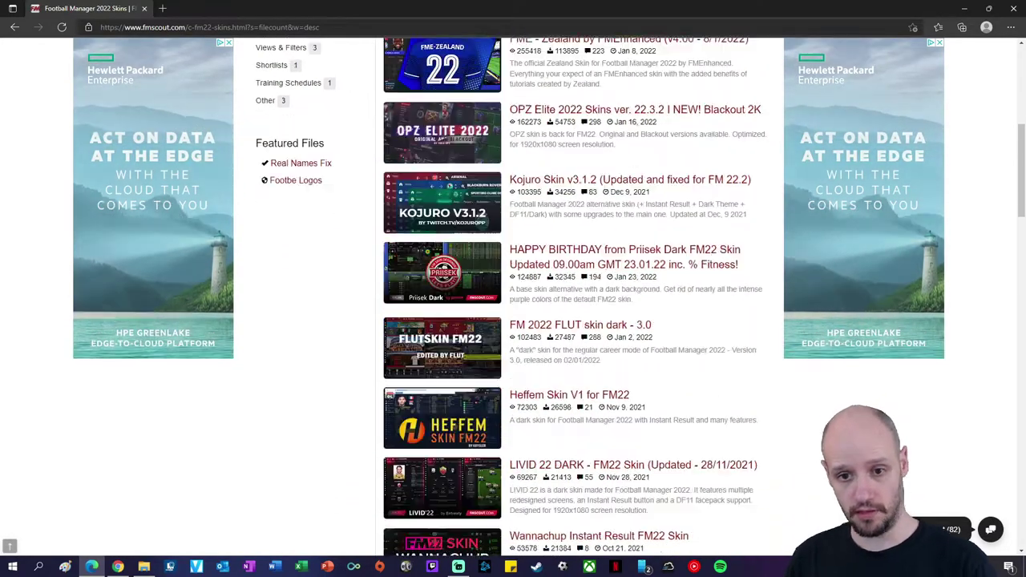
pyautogui.scroll(-3, 574, 321)
pyautogui.scroll(5, 574, 321)
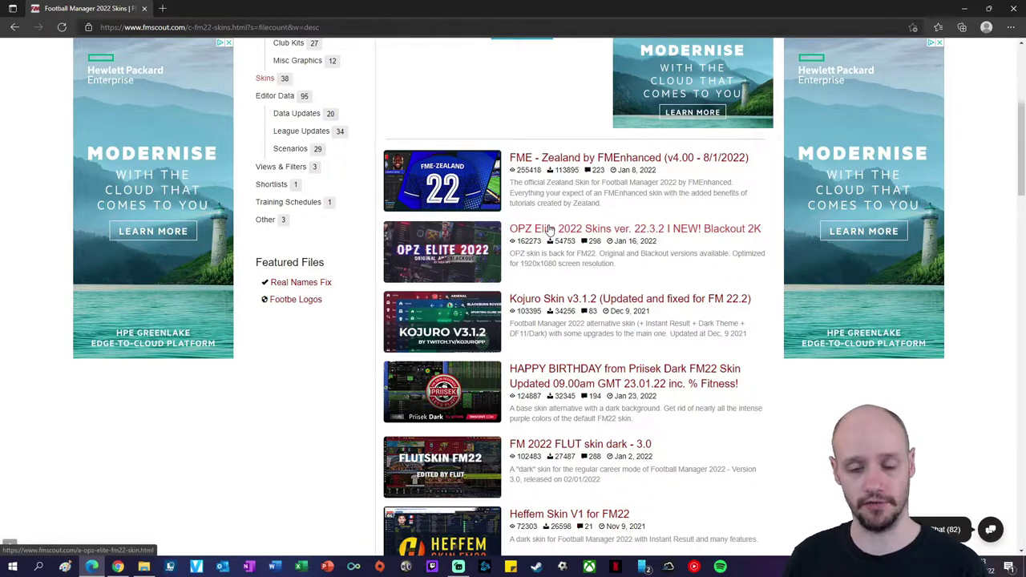
pyautogui.click(550, 231)
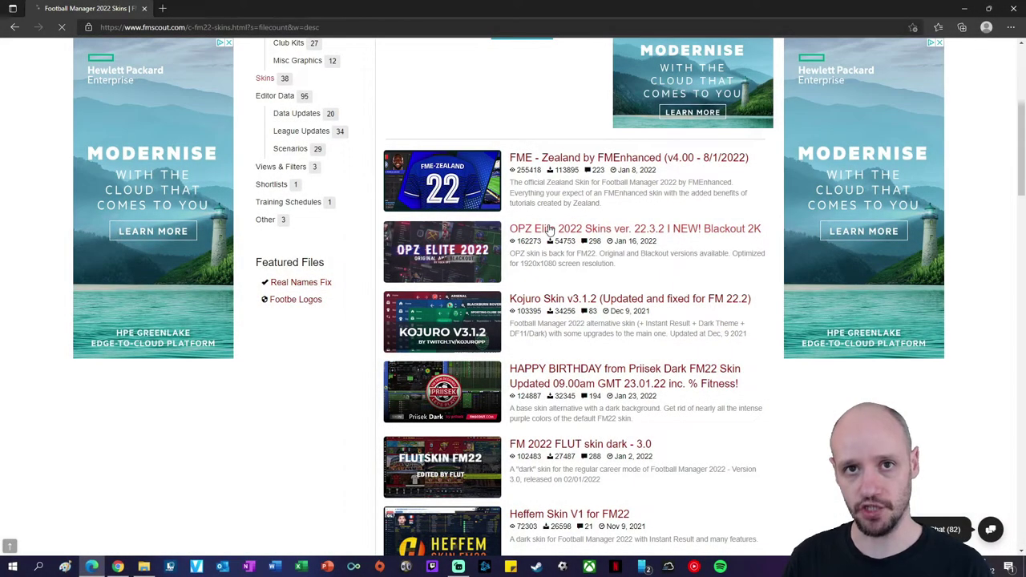
pyautogui.click(549, 230)
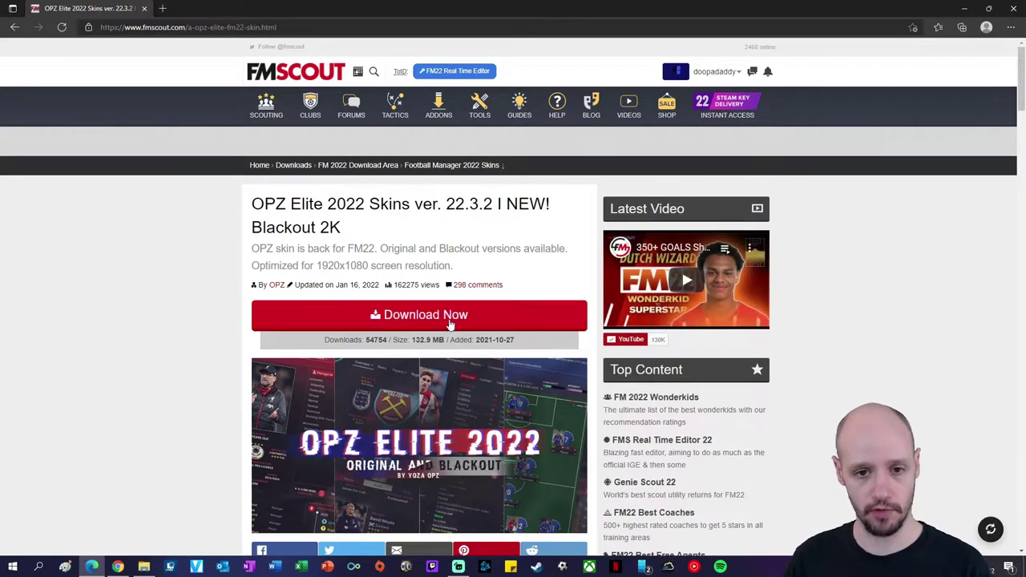
# Step: Review the skin's previews and install notes, and download the OPZ Elite 2022 & Blackout 2K ver.22.3.2 archive from MediaFire
pyautogui.scroll(-5, 483, 188)
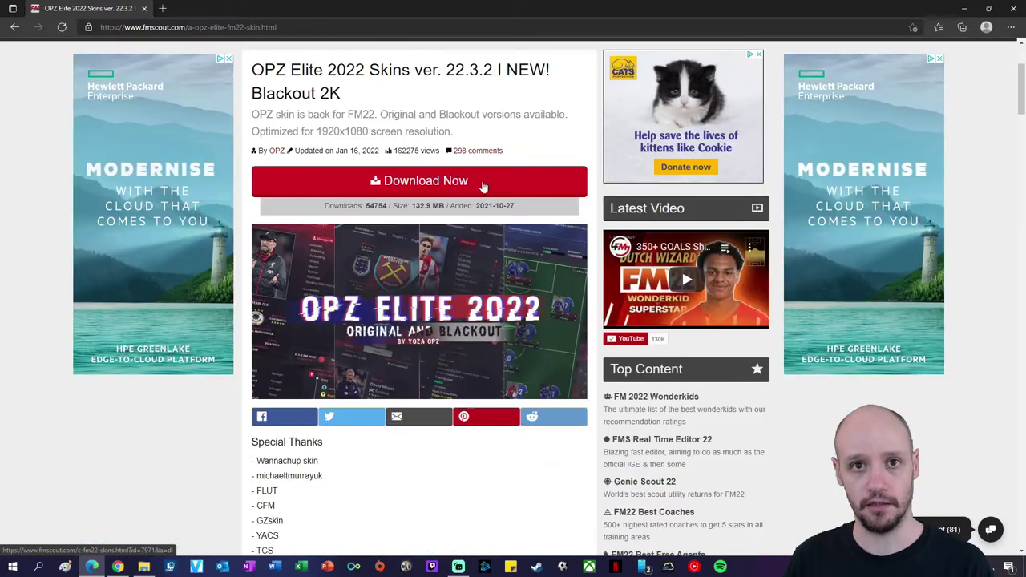
pyautogui.scroll(-5, 545, 402)
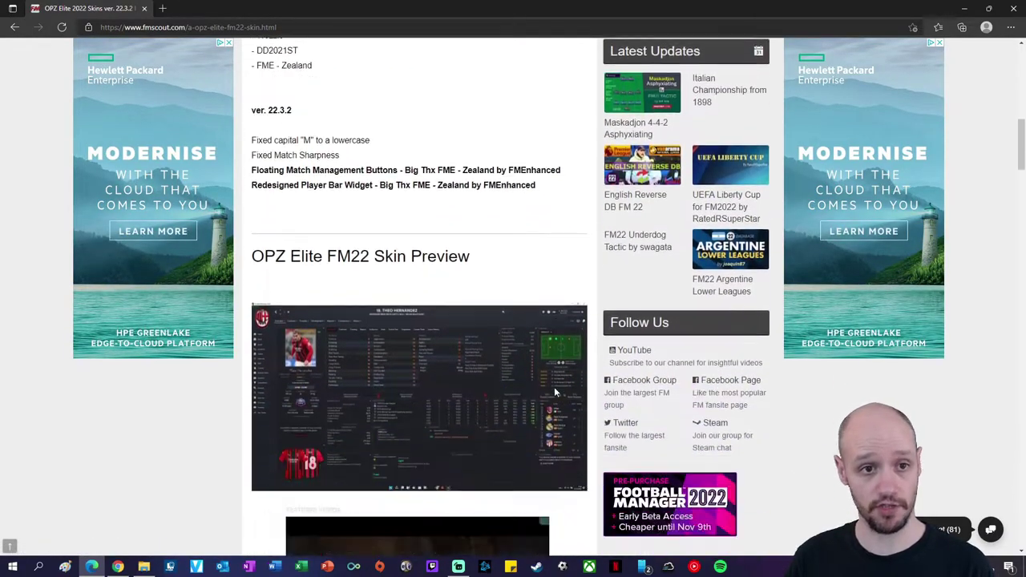
pyautogui.scroll(-15, 589, 413)
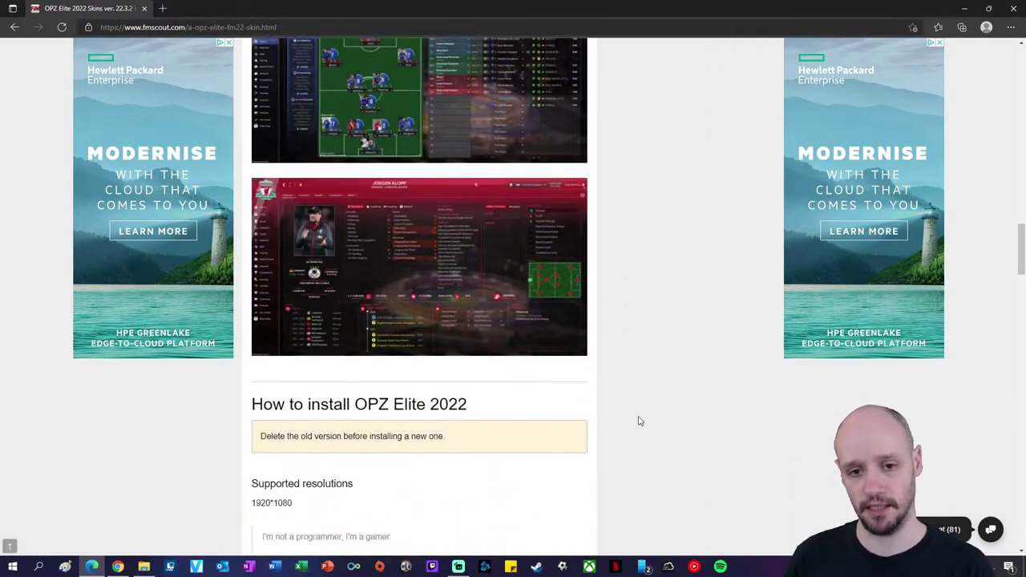
pyautogui.scroll(-1, 639, 418)
pyautogui.scroll(10, 639, 418)
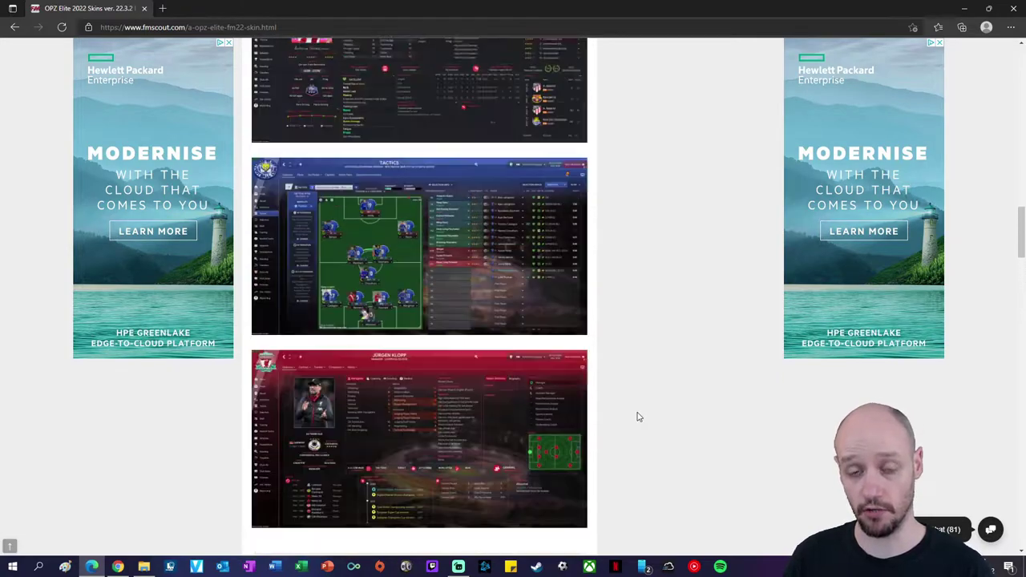
pyautogui.scroll(5, 639, 418)
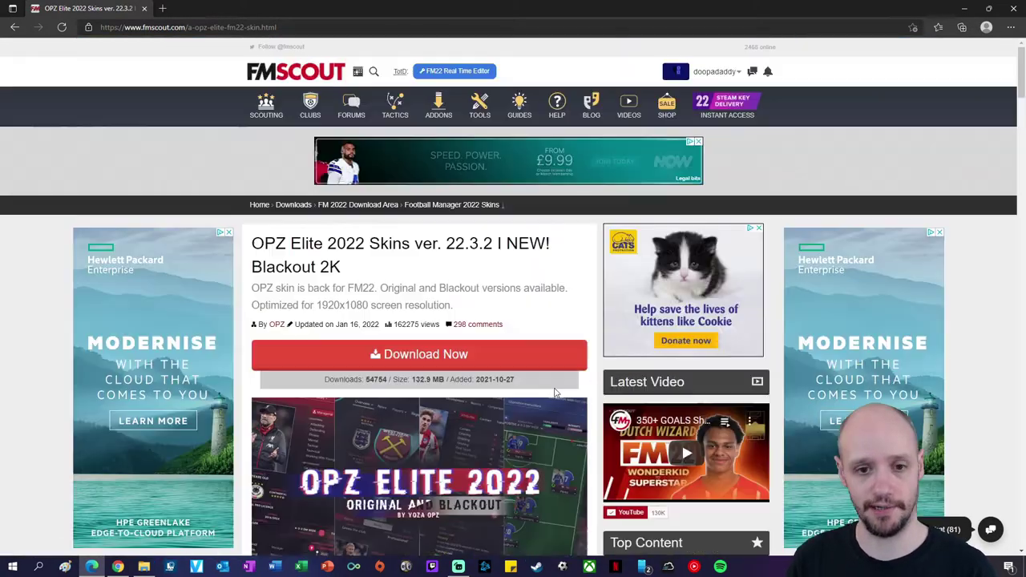
pyautogui.click(443, 360)
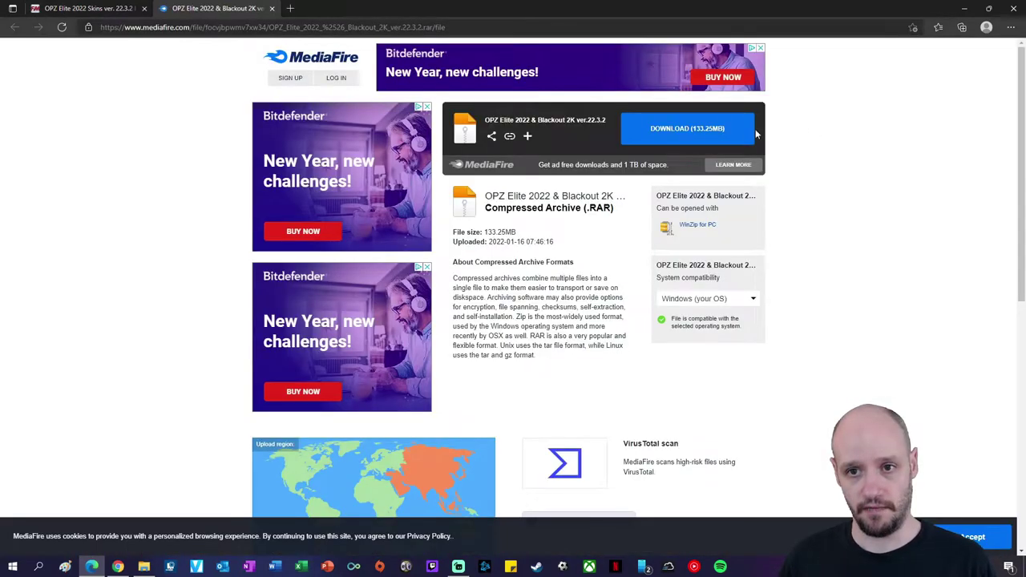
pyautogui.click(720, 142)
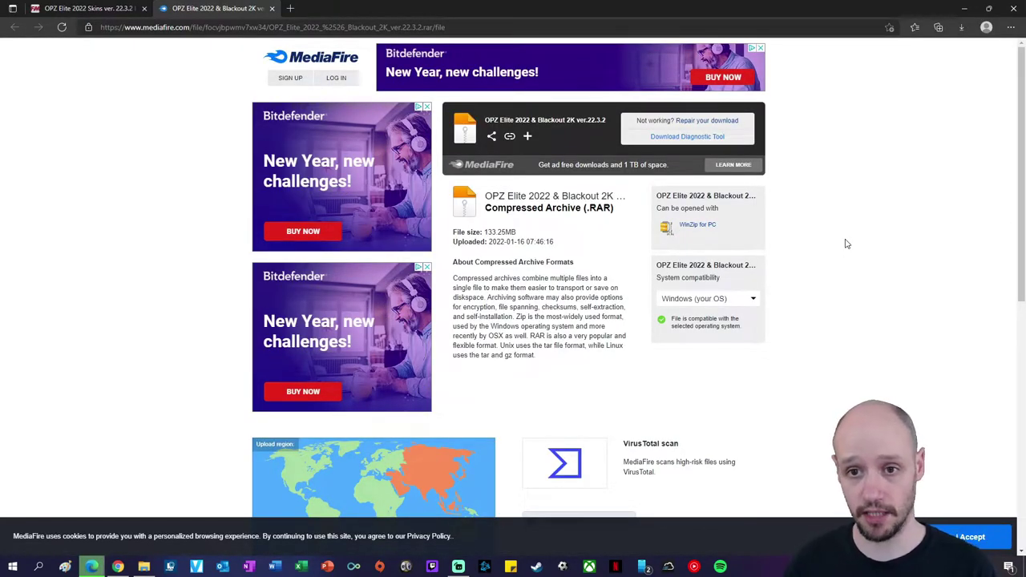
# Step: Open the downloaded OPZ Elite 2022 & Blackout 2K archive in WinRAR and move its window clear of the screen edge
pyautogui.click(963, 28)
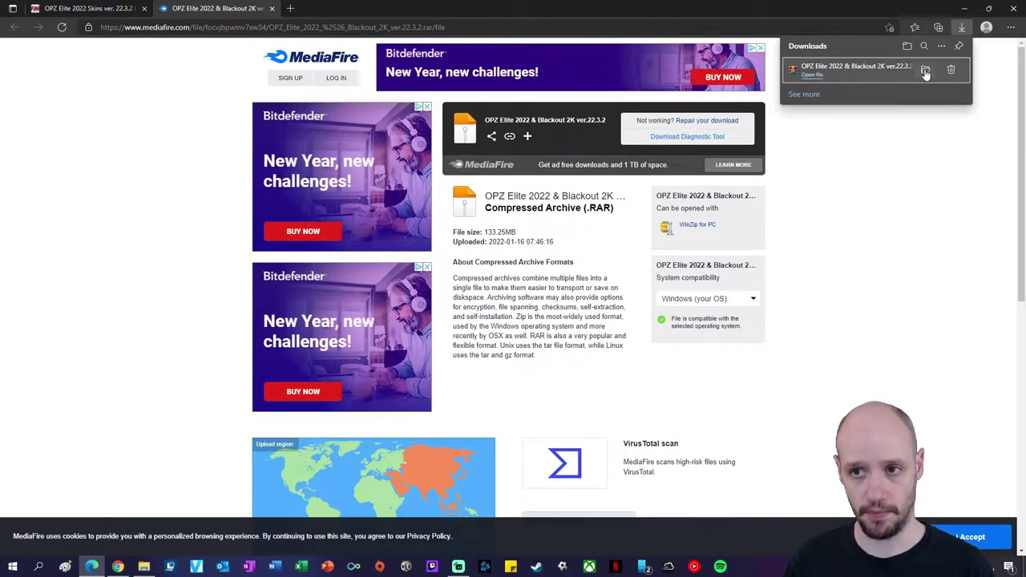
pyautogui.click(926, 73)
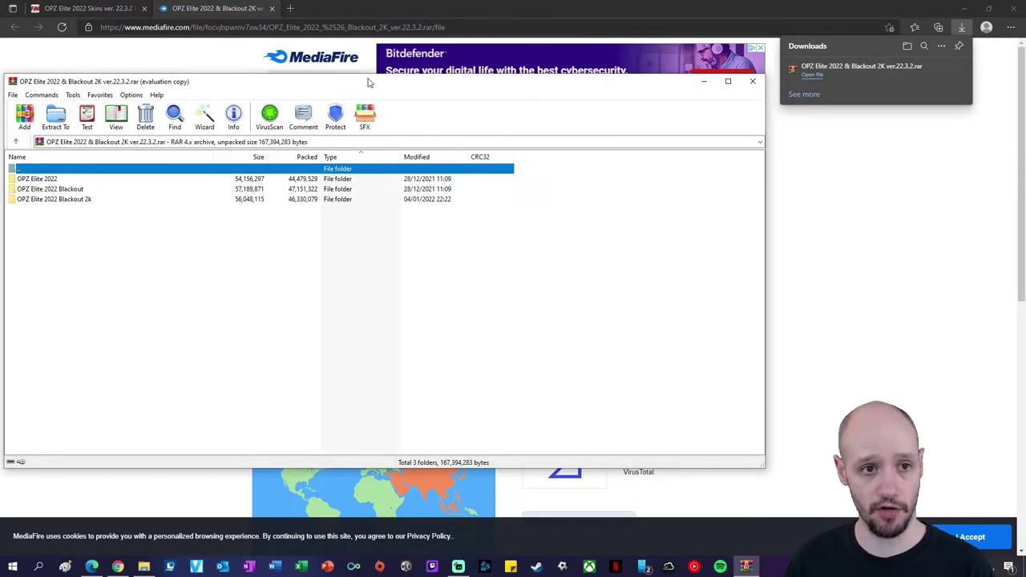
pyautogui.moveTo(369, 83); pyautogui.dragTo(514, 56)
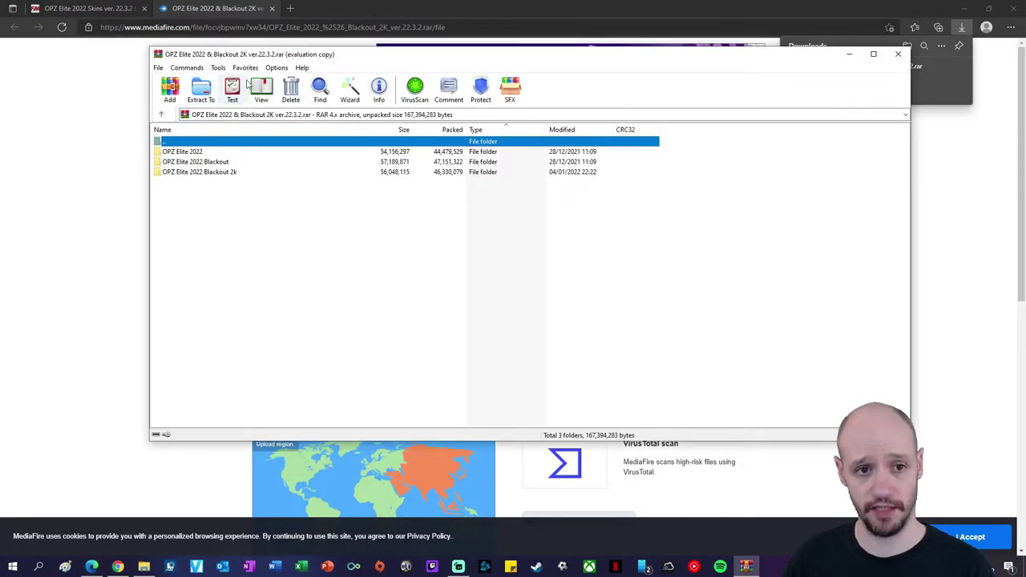
# Step: Extract the archive into the skins folder under Documents, Sports Interactive, Football Manager 2022
pyautogui.click(204, 91)
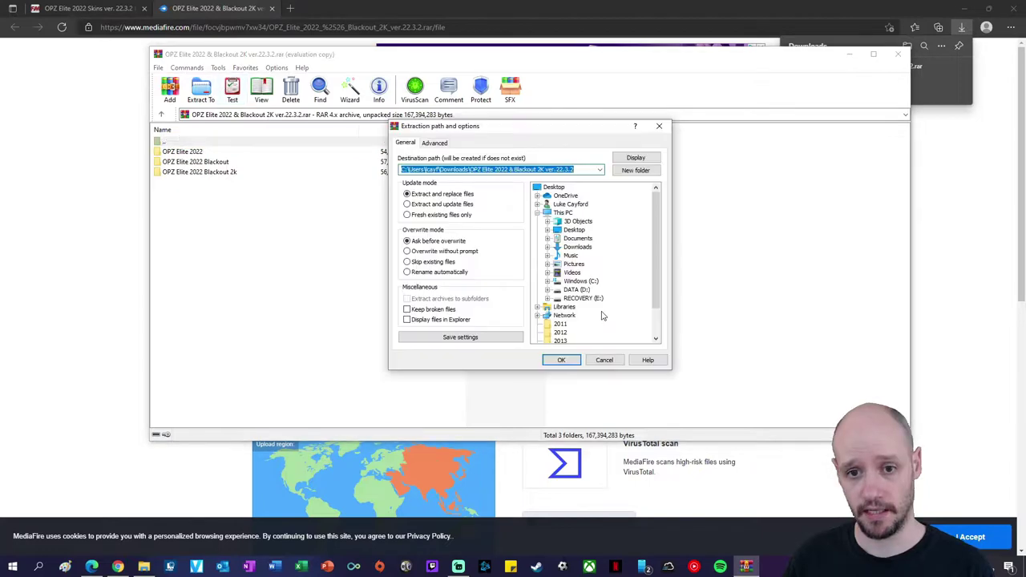
pyautogui.click(561, 212)
pyautogui.click(547, 239)
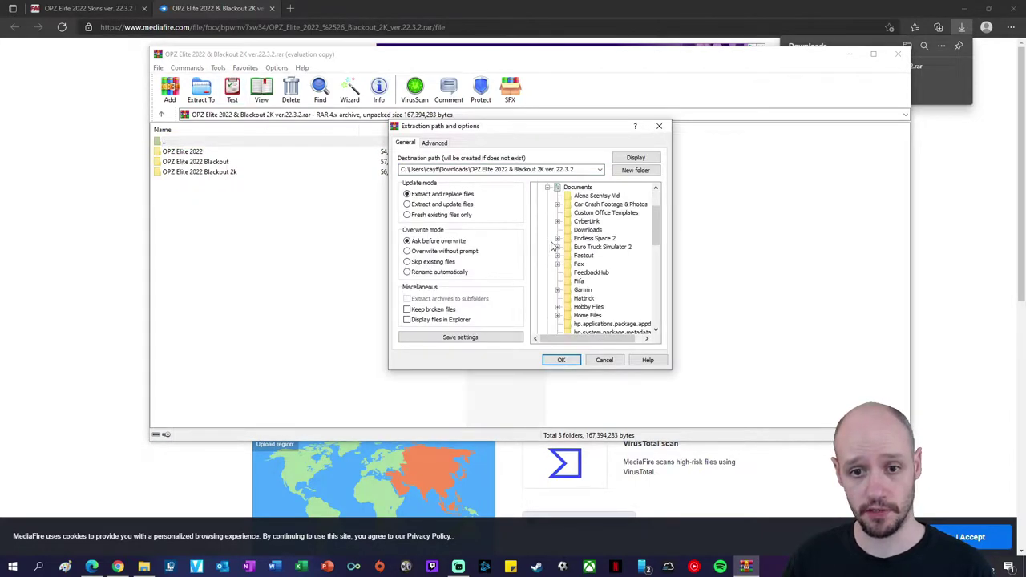
pyautogui.scroll(-5, 595, 296)
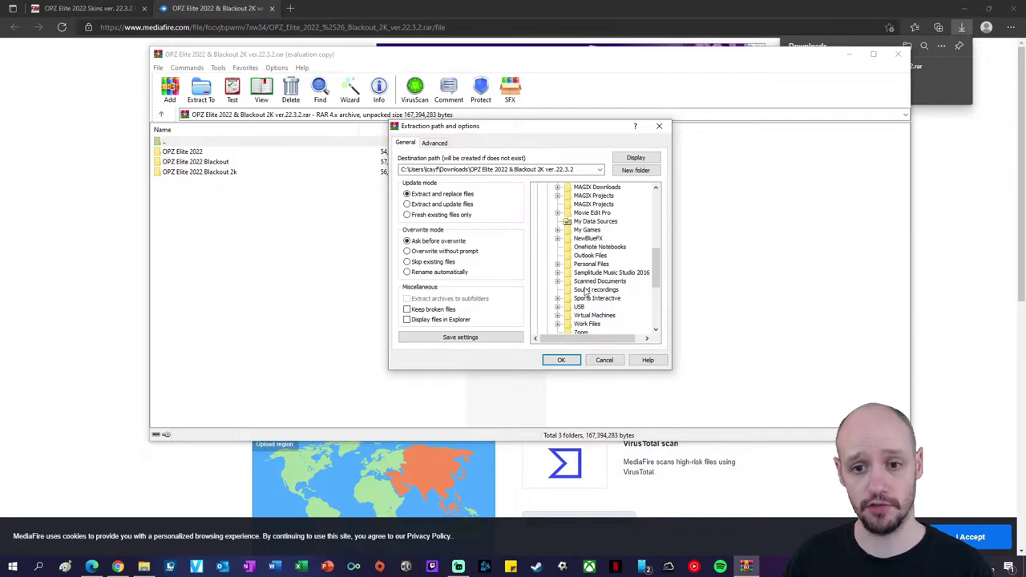
pyautogui.click(559, 298)
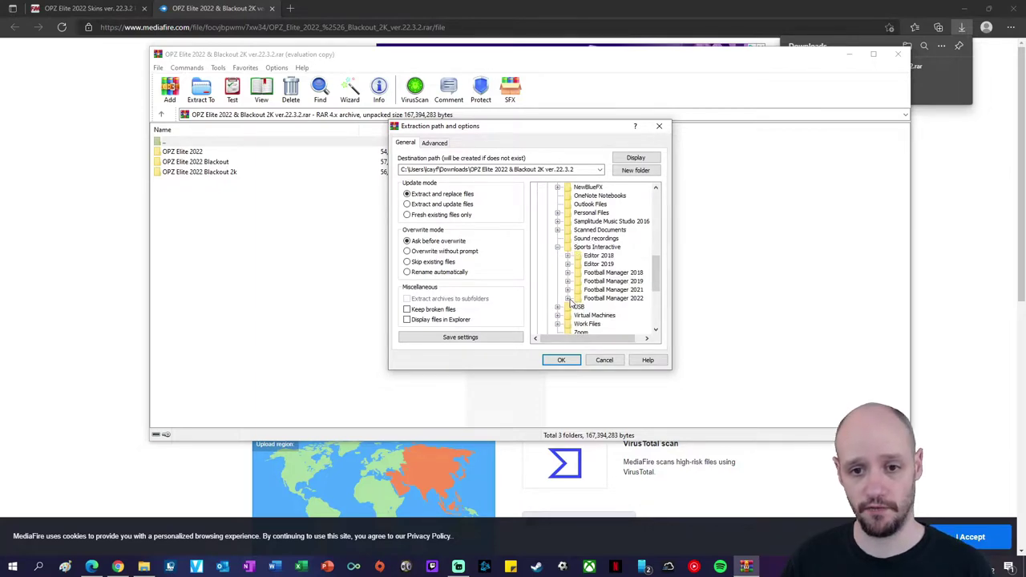
pyautogui.click(569, 299)
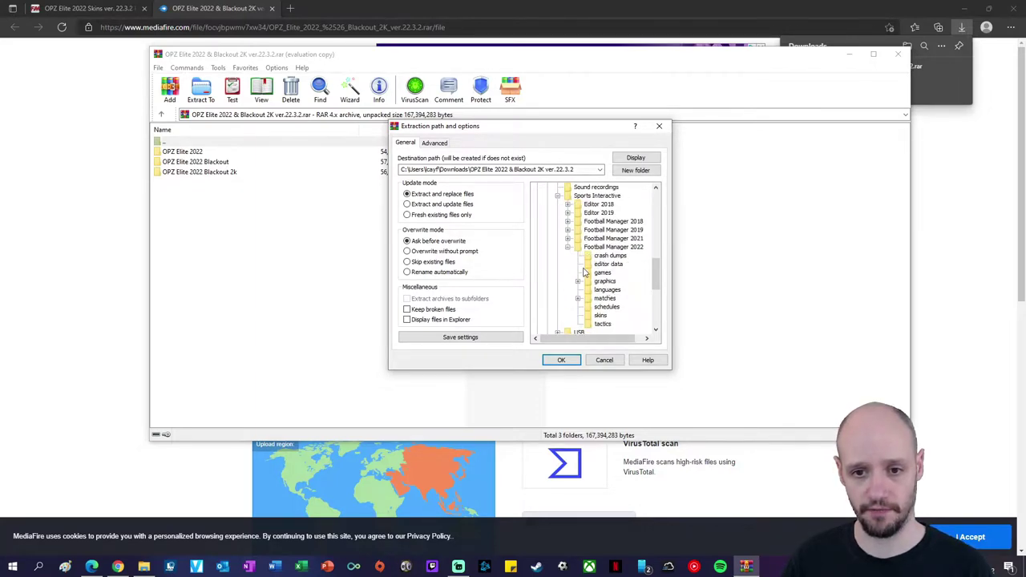
pyautogui.scroll(-1, 586, 277)
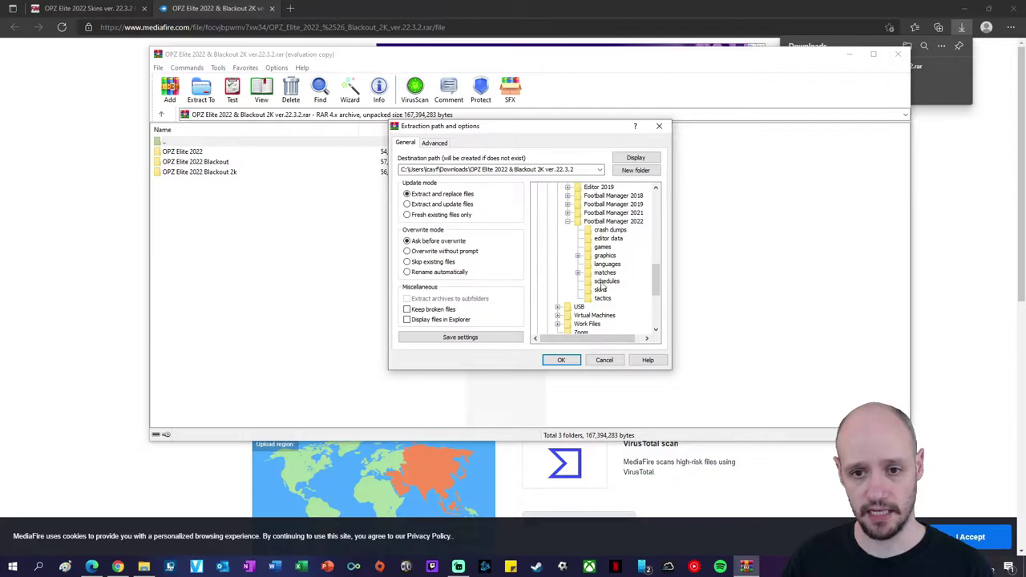
pyautogui.click(562, 360)
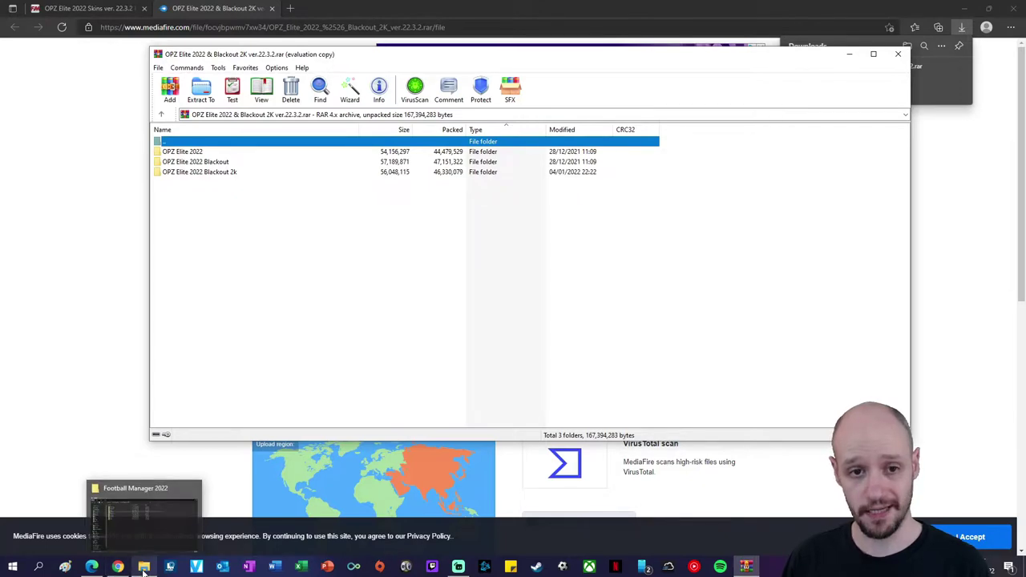
# Step: Switch to File Explorer and check the contents of the Football Manager 2022 skins folder
pyautogui.click(144, 568)
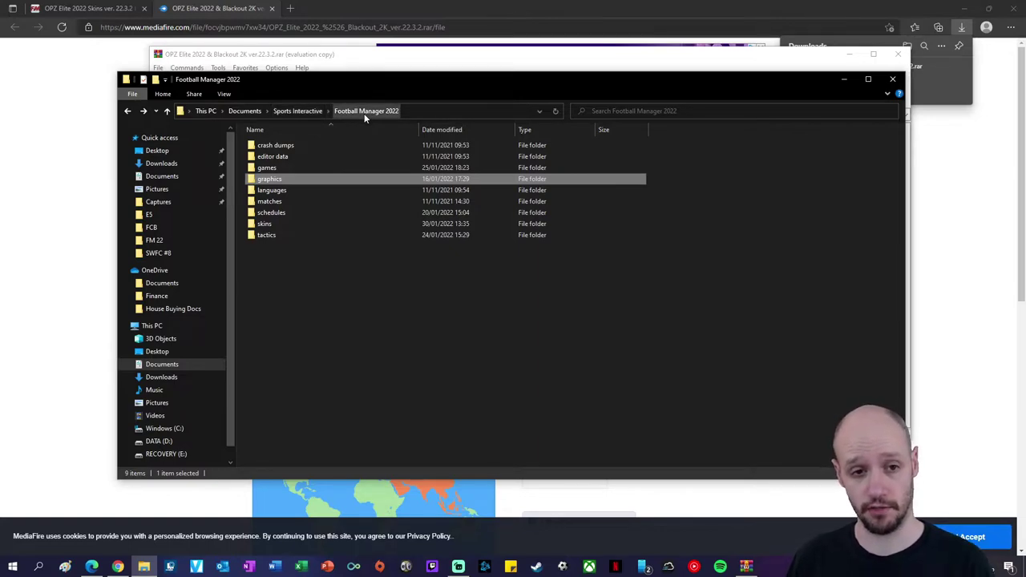
pyautogui.doubleClick(266, 223)
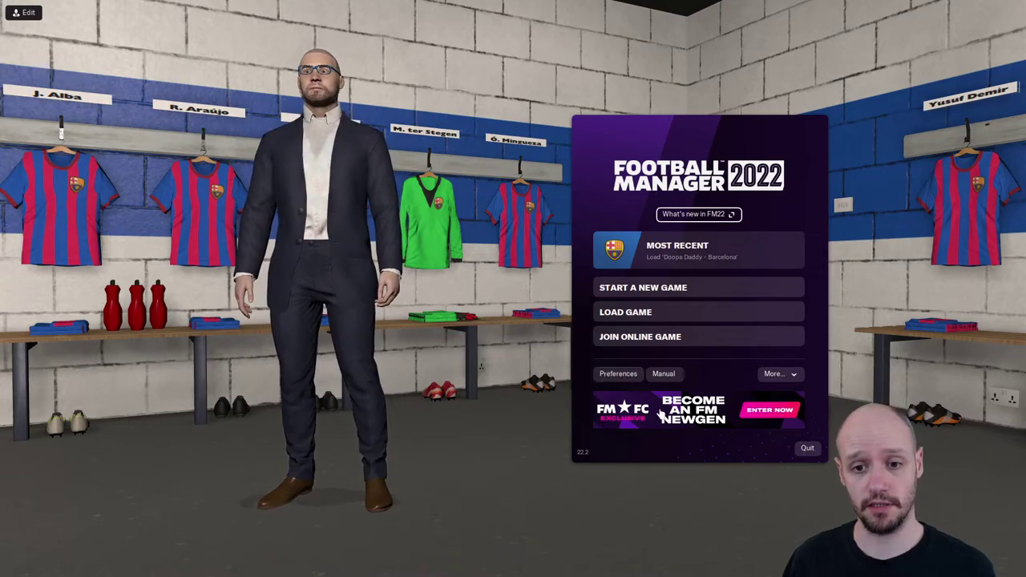
# Step: In Football Manager 2022's advanced interface preferences, set the skin to OPZ Elite 2022 Blackout and confirm the change
pyautogui.click(619, 374)
pyautogui.click(318, 78)
pyautogui.click(714, 79)
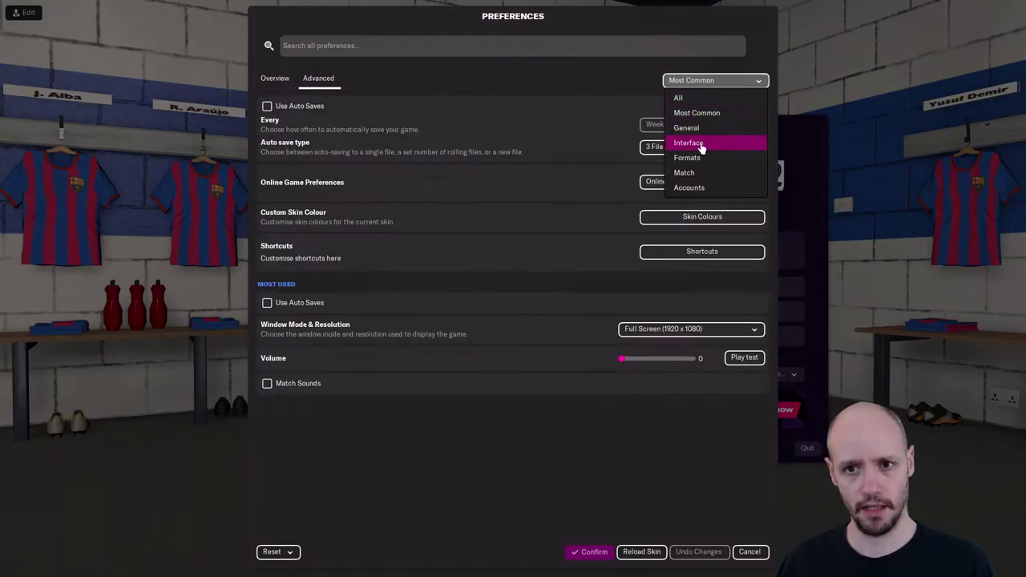
pyautogui.click(704, 142)
pyautogui.click(707, 127)
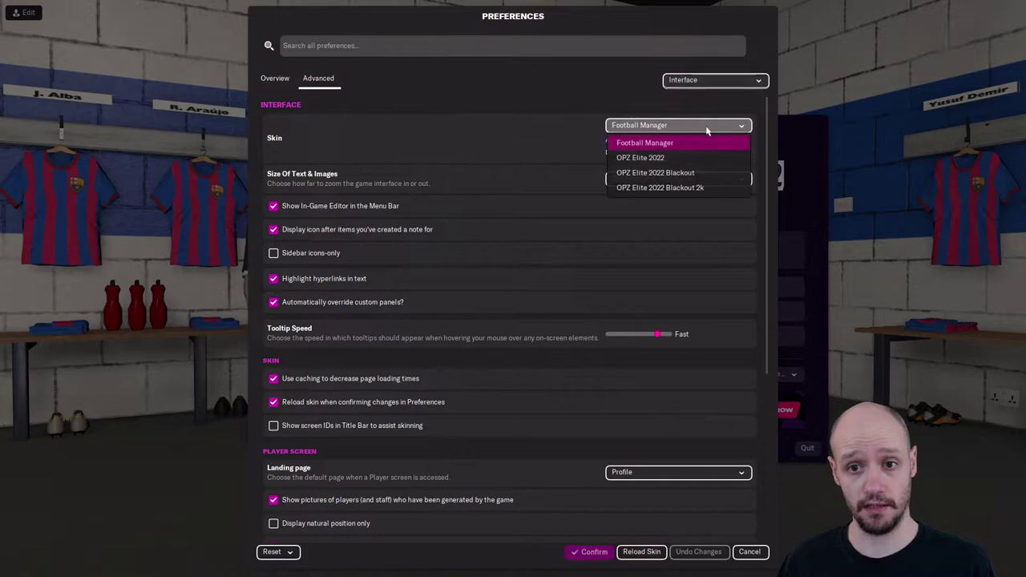
pyautogui.click(680, 173)
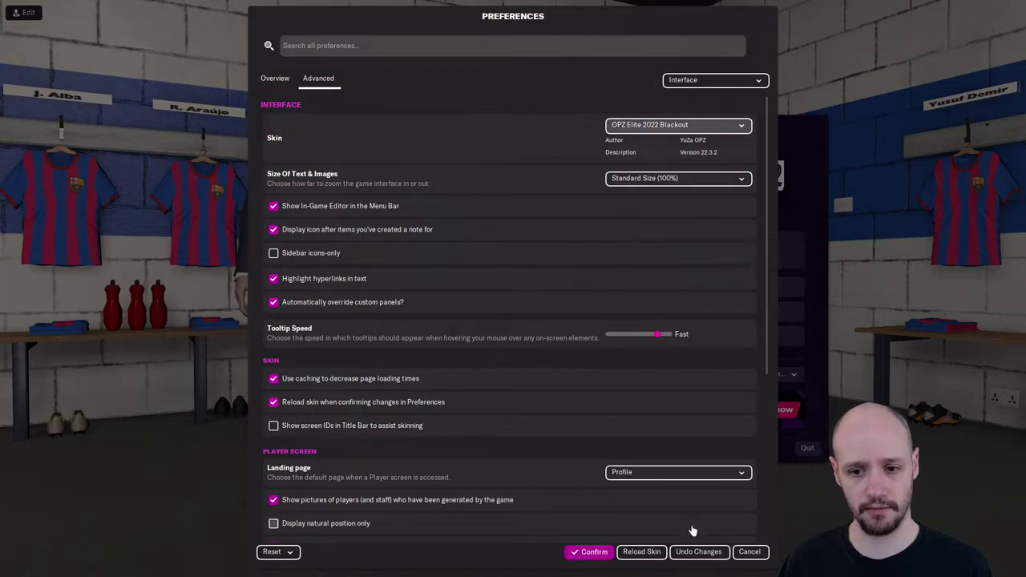
pyautogui.click(597, 552)
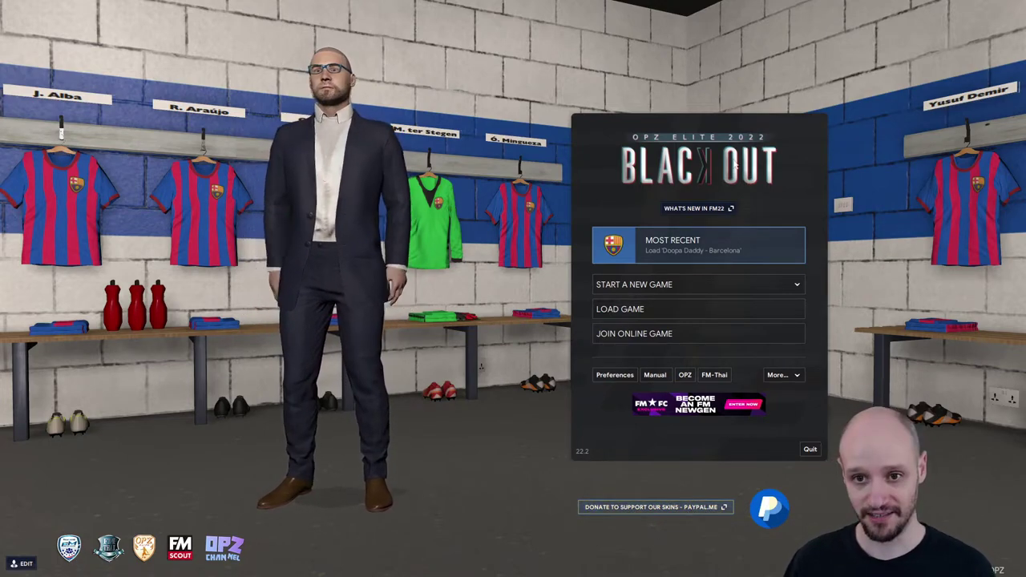
# Step: Load the most recent Barcelona save and open the manager's inbox
pyautogui.click(703, 211)
pyautogui.click(685, 259)
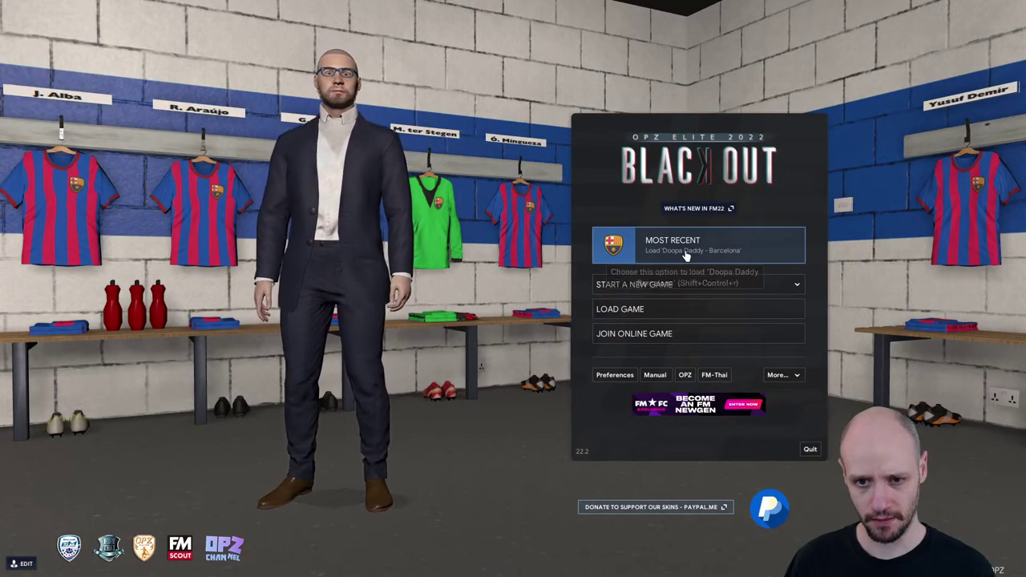
pyautogui.click(686, 255)
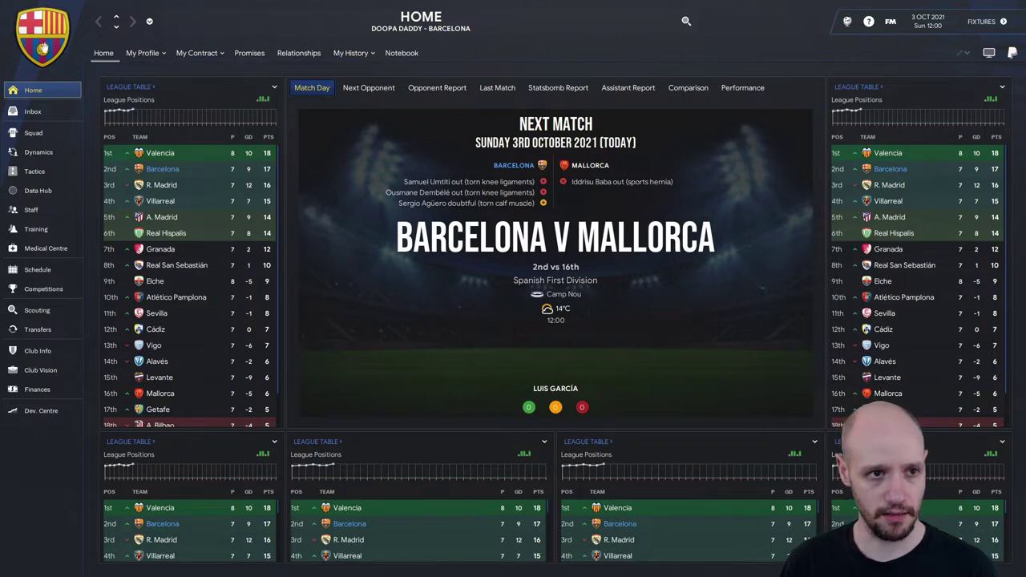
pyautogui.click(34, 112)
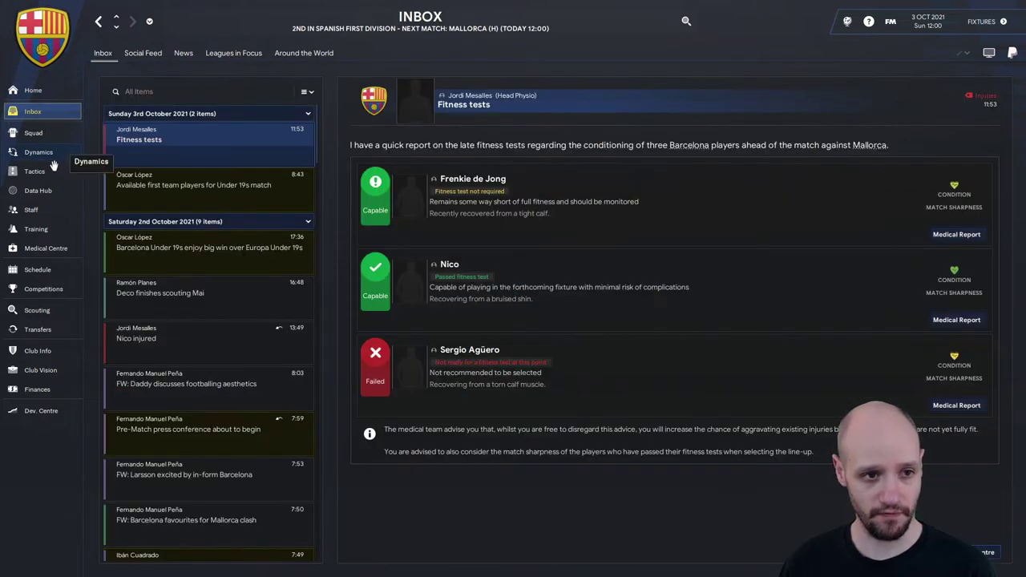
pyautogui.click(31, 210)
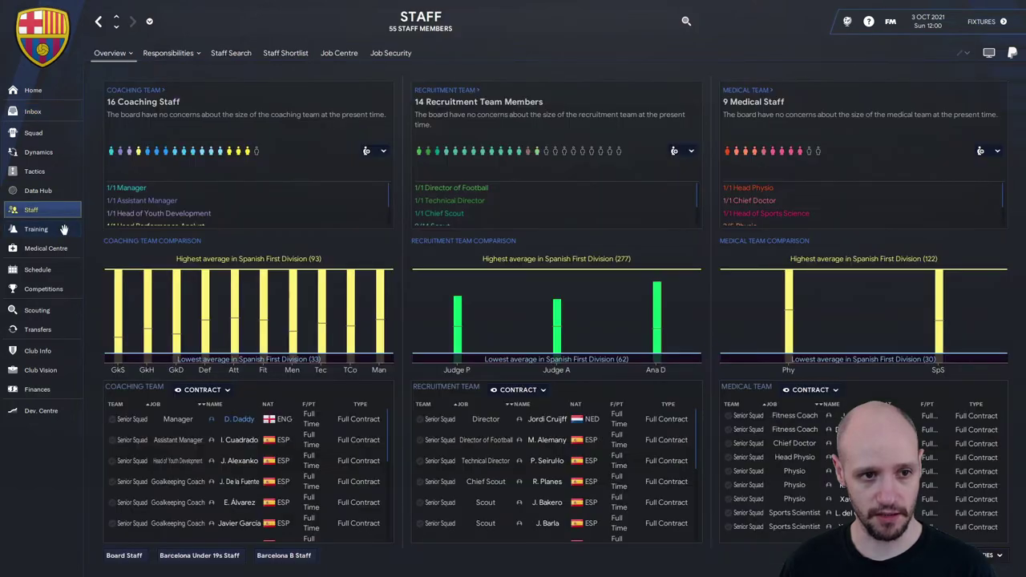
pyautogui.click(33, 134)
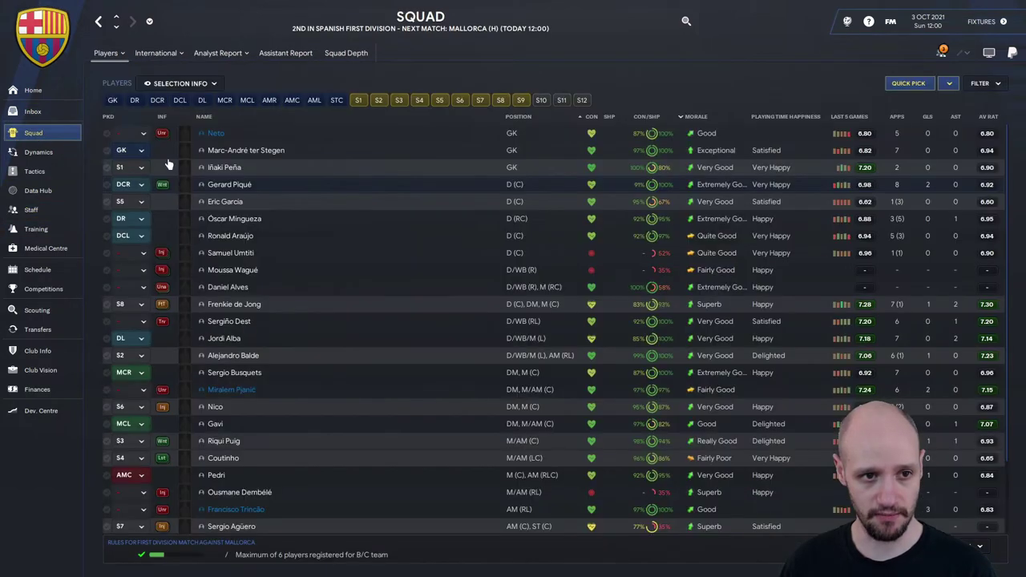
pyautogui.click(274, 152)
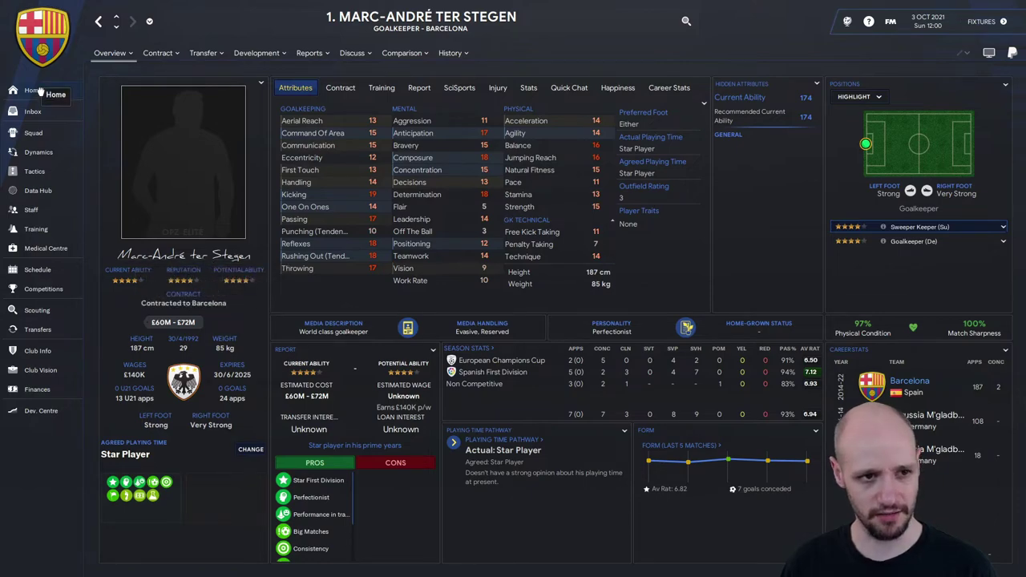
# Step: Return to the squad list and examine centre-back Ronald Araújo's player profile
pyautogui.click(33, 133)
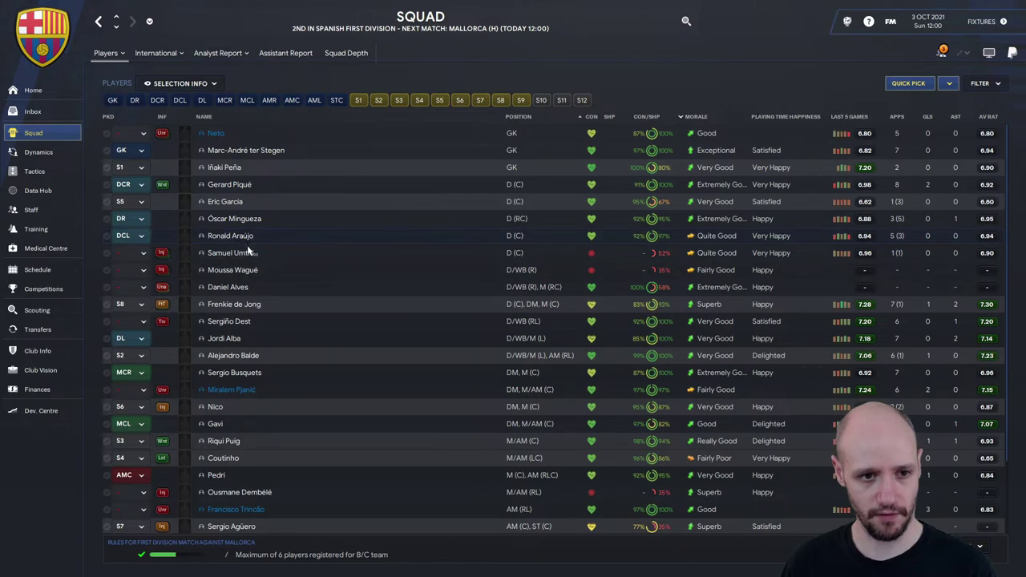
pyautogui.hotkey('alt', 'Left')
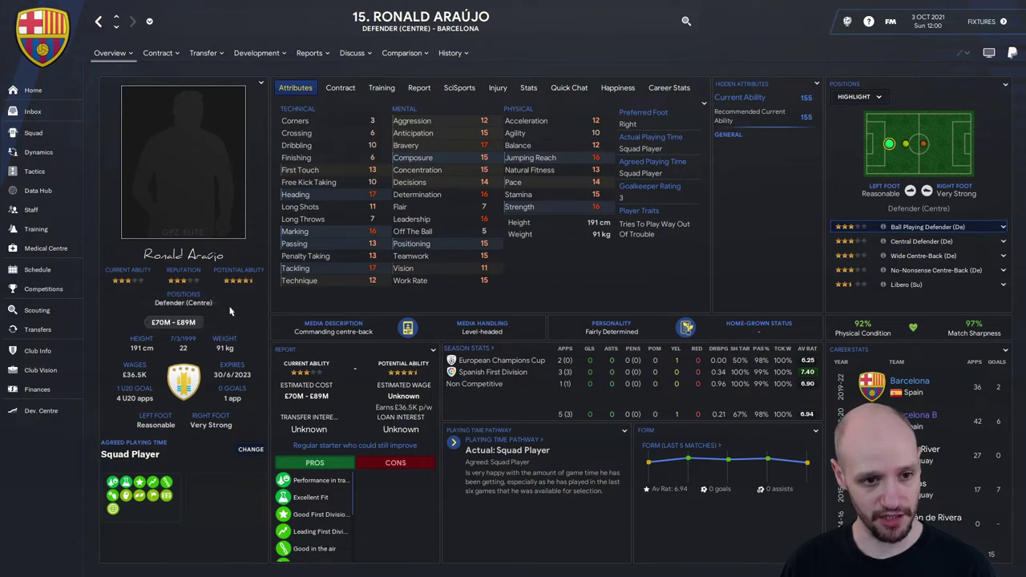
pyautogui.click(816, 86)
pyautogui.click(810, 93)
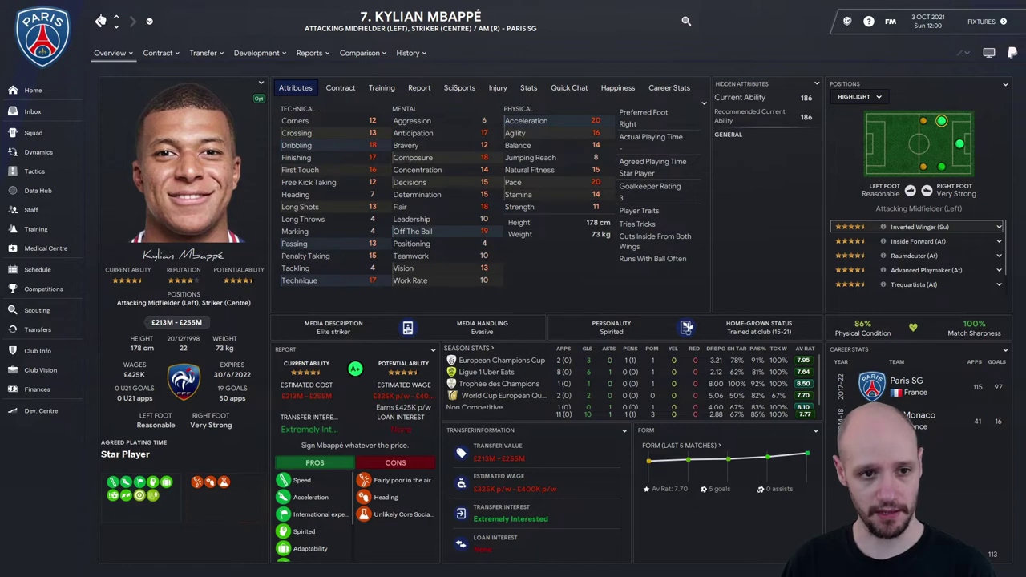
pyautogui.click(100, 20)
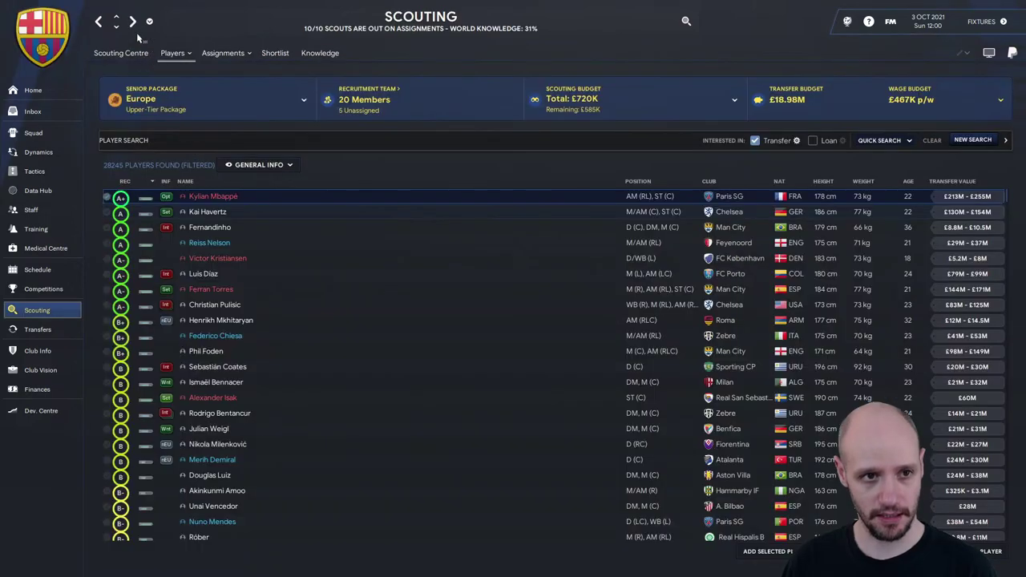
pyautogui.click(100, 20)
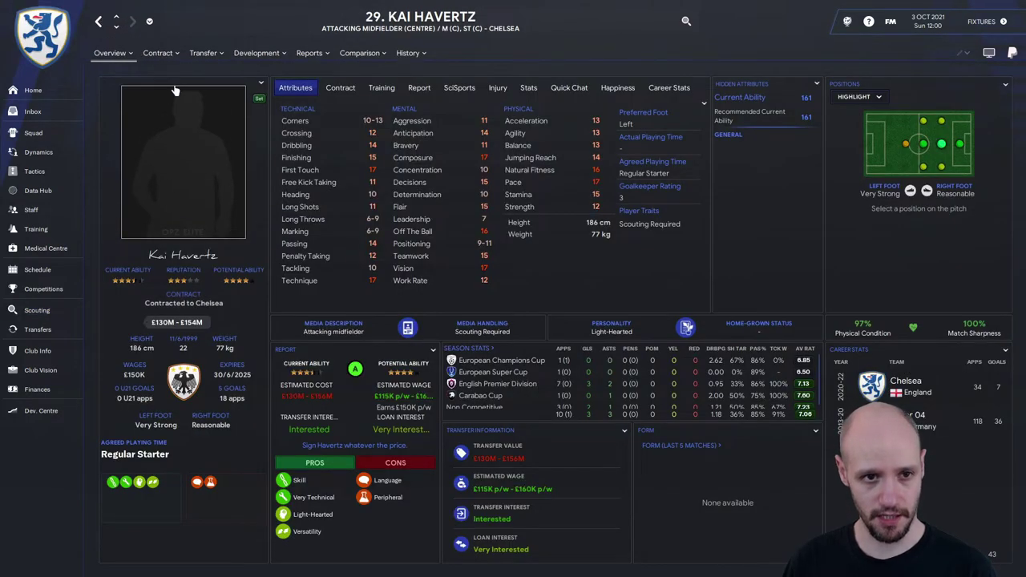
pyautogui.click(101, 20)
# Step: Search the game for "messi" and open Lionel Messi's player profile
pyautogui.click(550, 17)
pyautogui.write('messi')
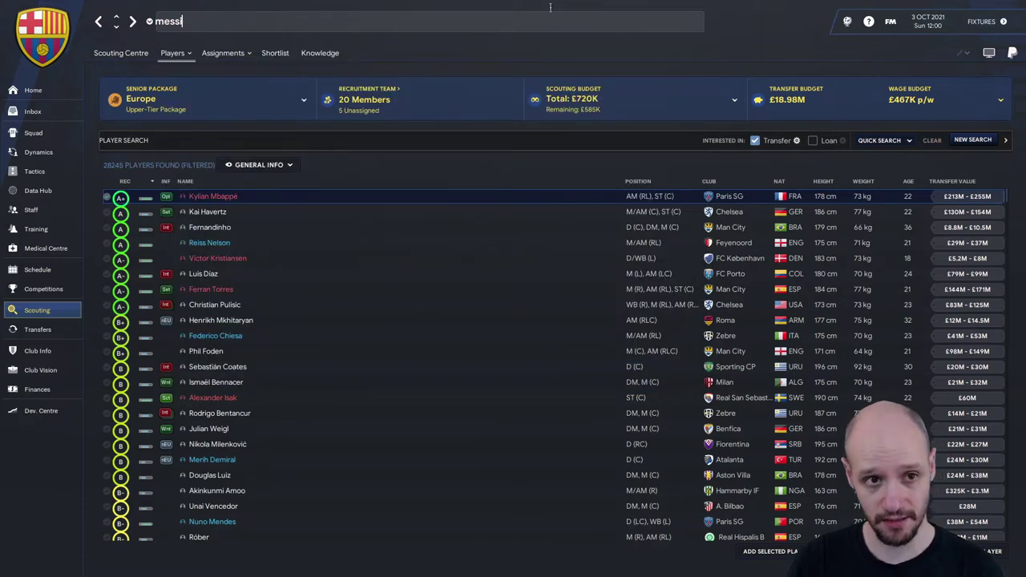
pyautogui.press('Return')
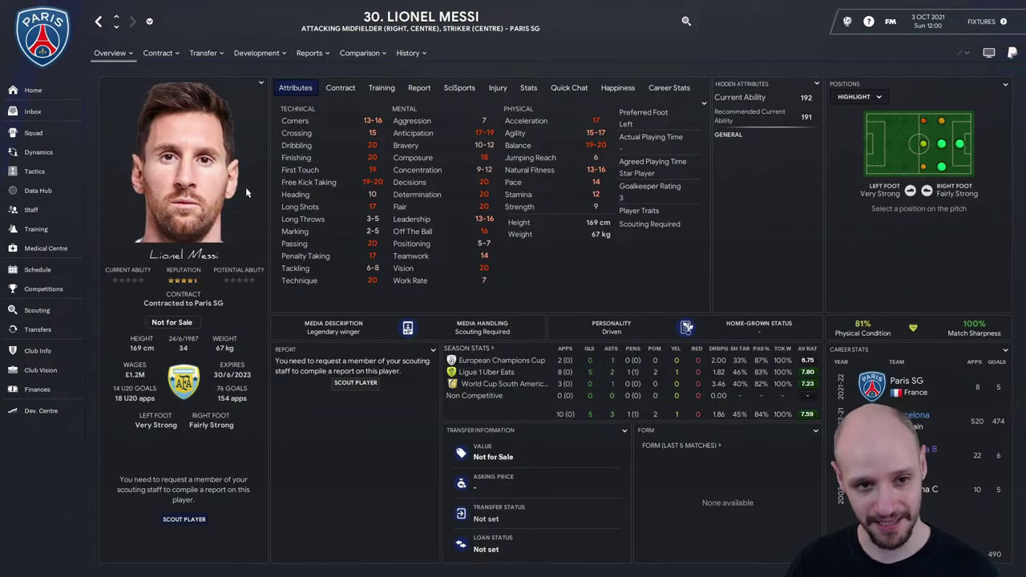
# Step: Look over the manager's home screen, Barcelona's club profile and the team tactics, and return to the home screen
pyautogui.click(33, 90)
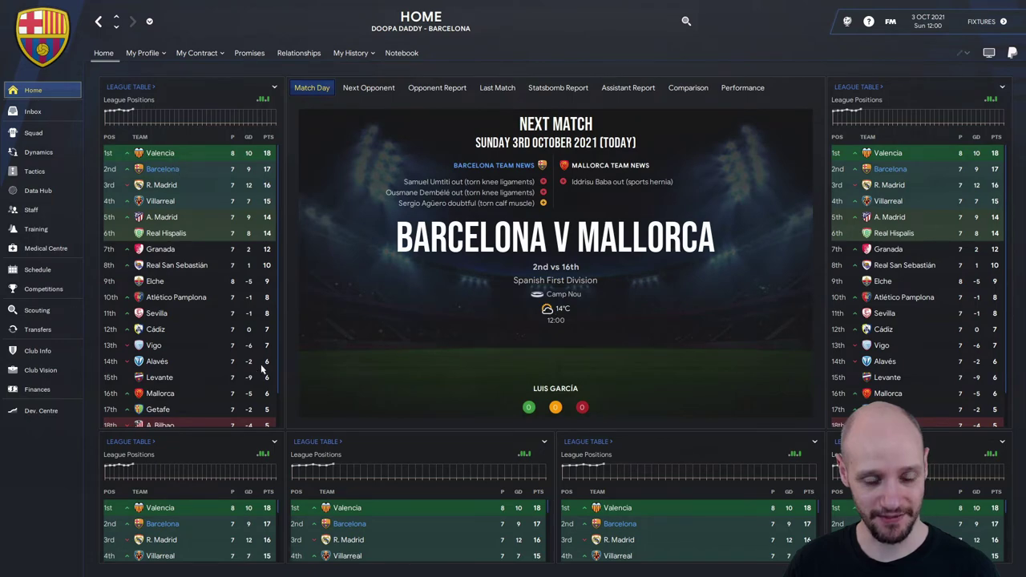
pyautogui.press('F3')
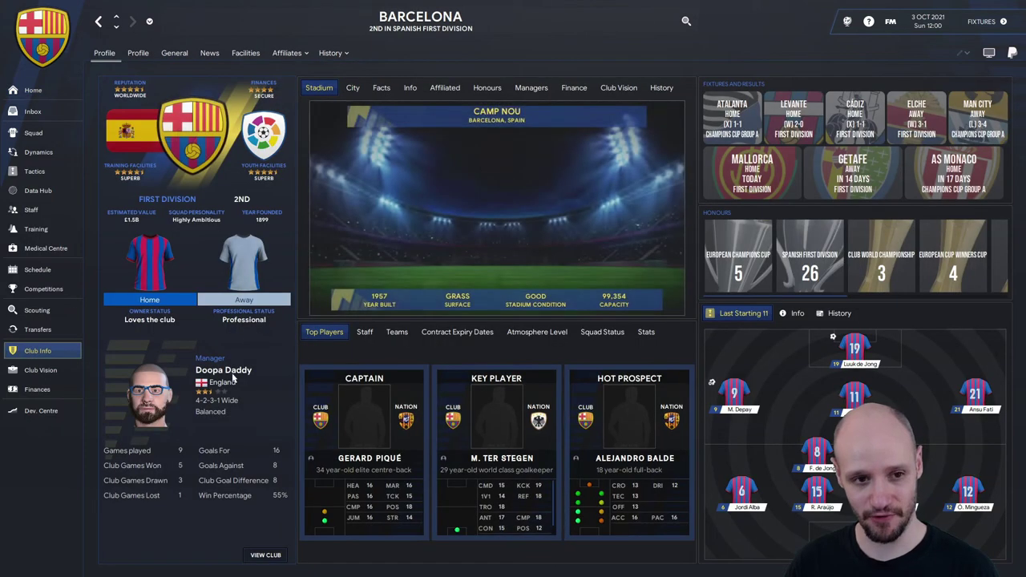
pyautogui.press('F3')
pyautogui.press('F4')
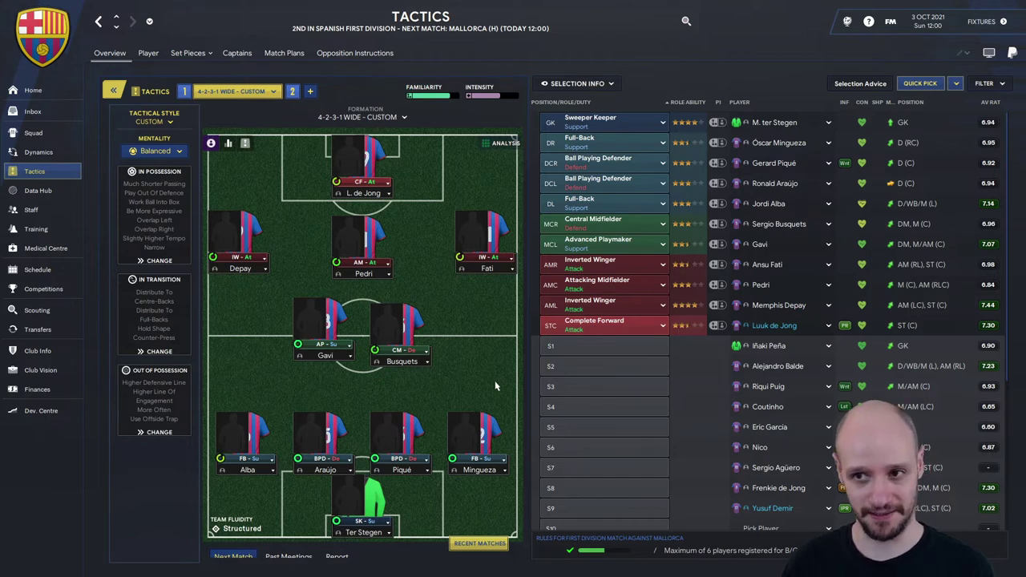
pyautogui.click(41, 49)
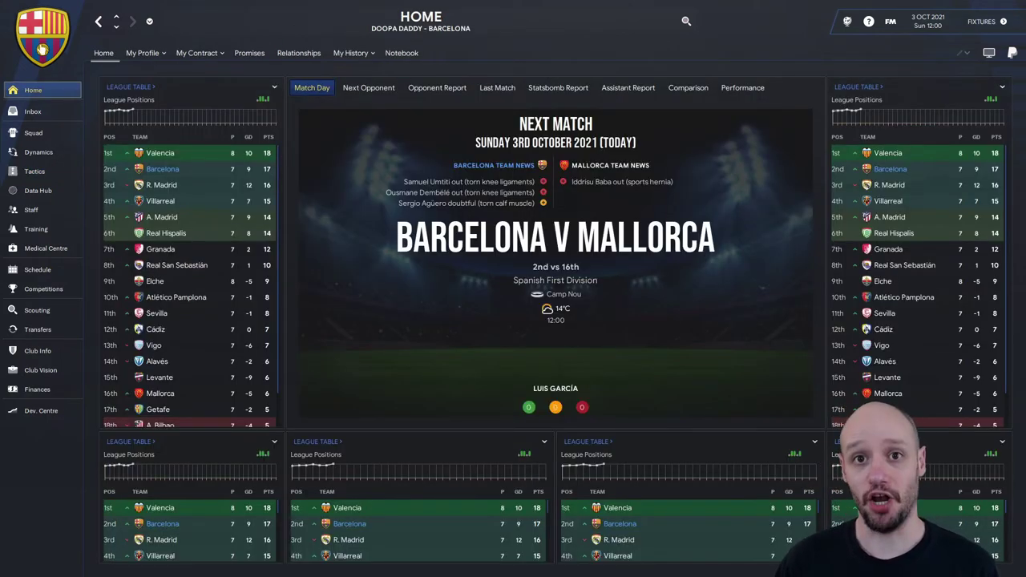